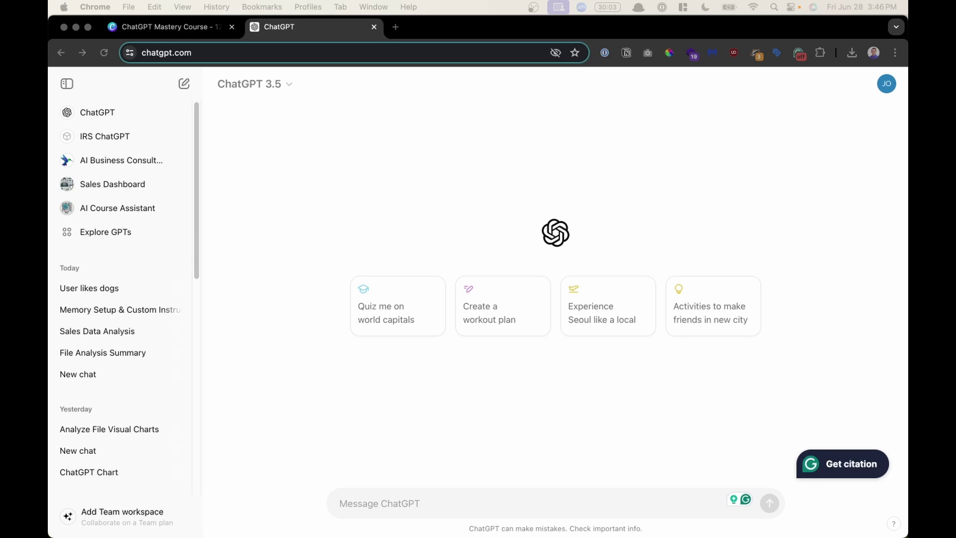
- Review the memory options under Settings > Personalization
{"action": "left_click", "coordinate": [890, 85]}
{"action": "left_click", "coordinate": [888, 85]}
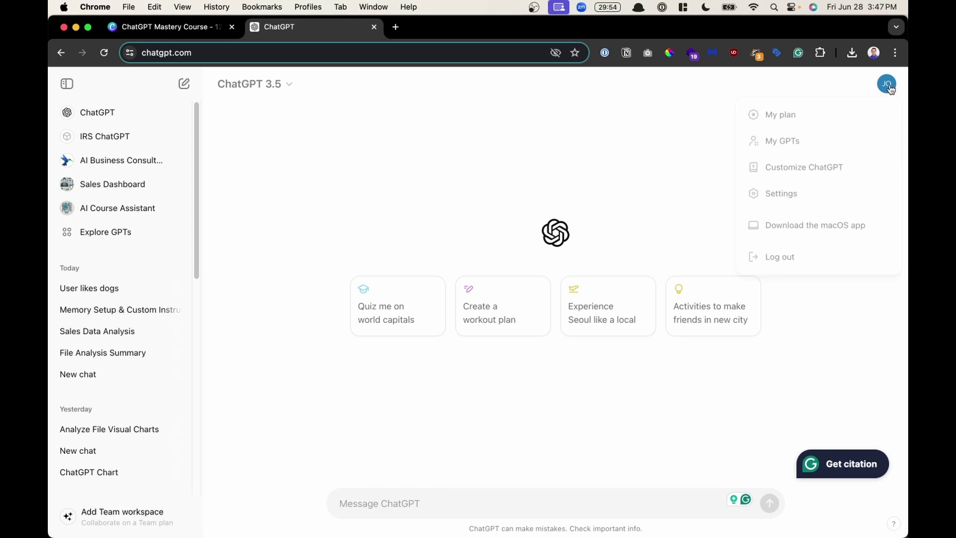
{"action": "left_click", "coordinate": [815, 200]}
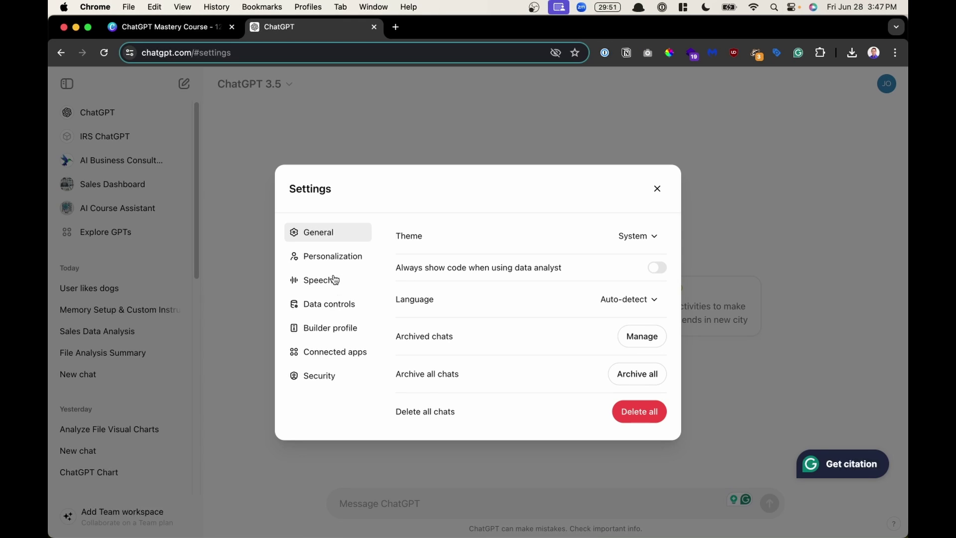
{"action": "left_click", "coordinate": [334, 259]}
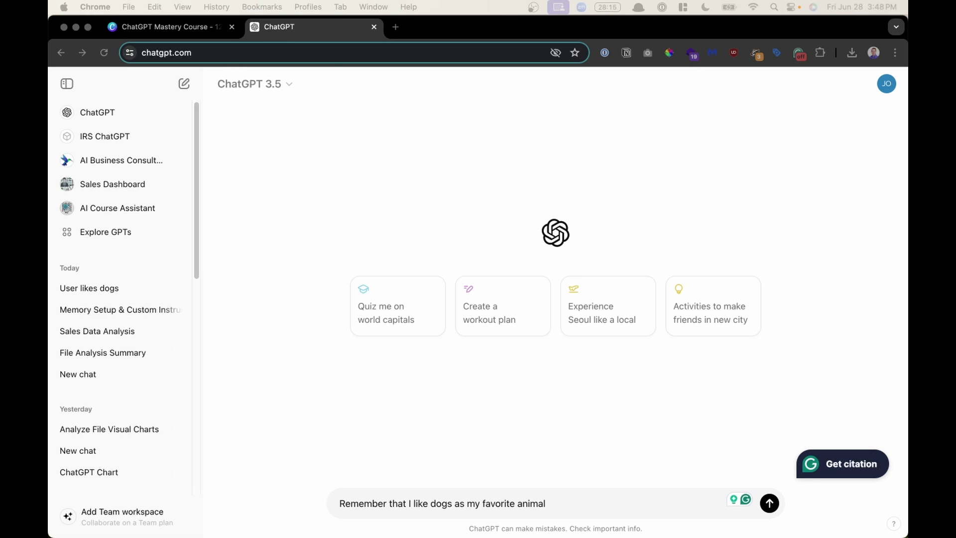
- Send the message asking ChatGPT to remember dogs are your favorite animal
{"action": "double_click", "coordinate": [374, 503]}
{"action": "left_click", "coordinate": [392, 504]}
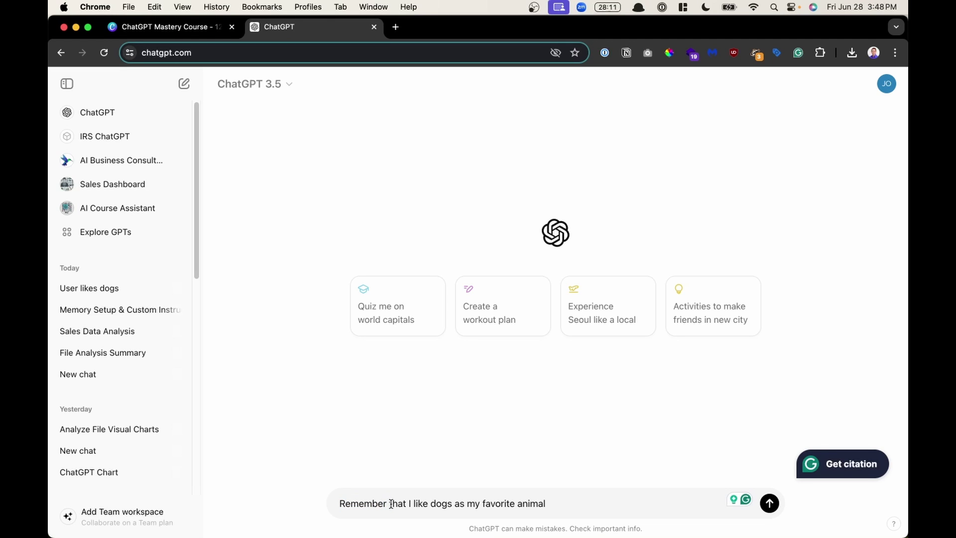
{"action": "left_click_drag", "start_coordinate": [391, 504], "coordinate": [573, 506]}
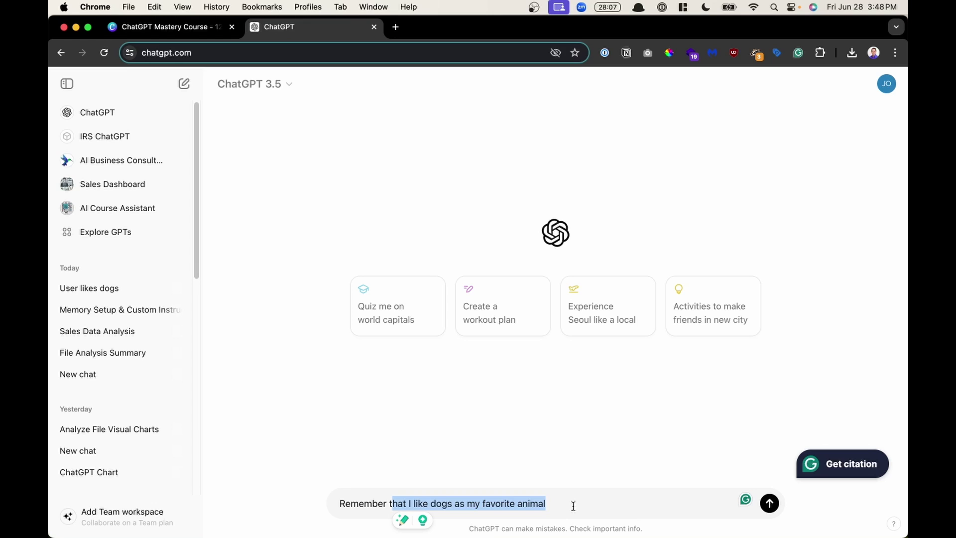
{"action": "left_click", "coordinate": [573, 506]}
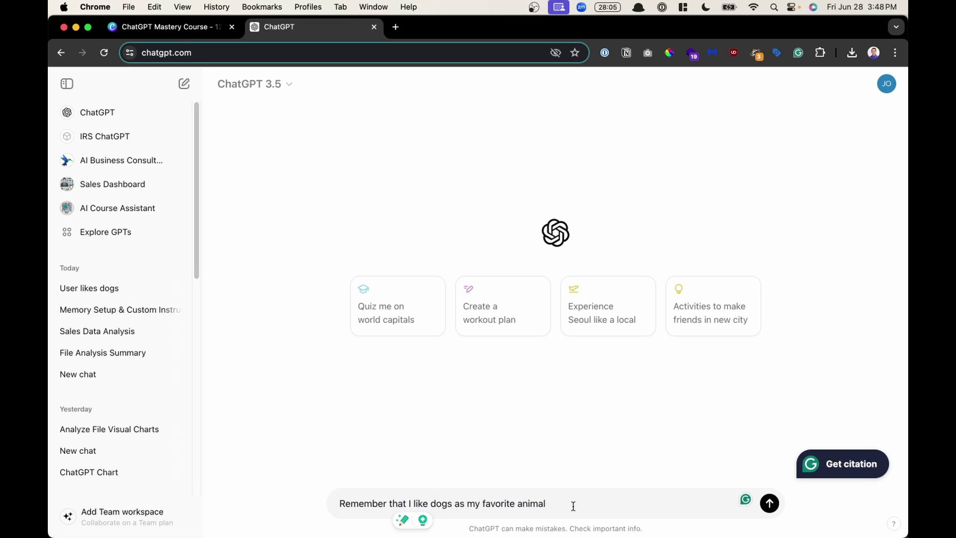
{"action": "key", "text": "Return"}
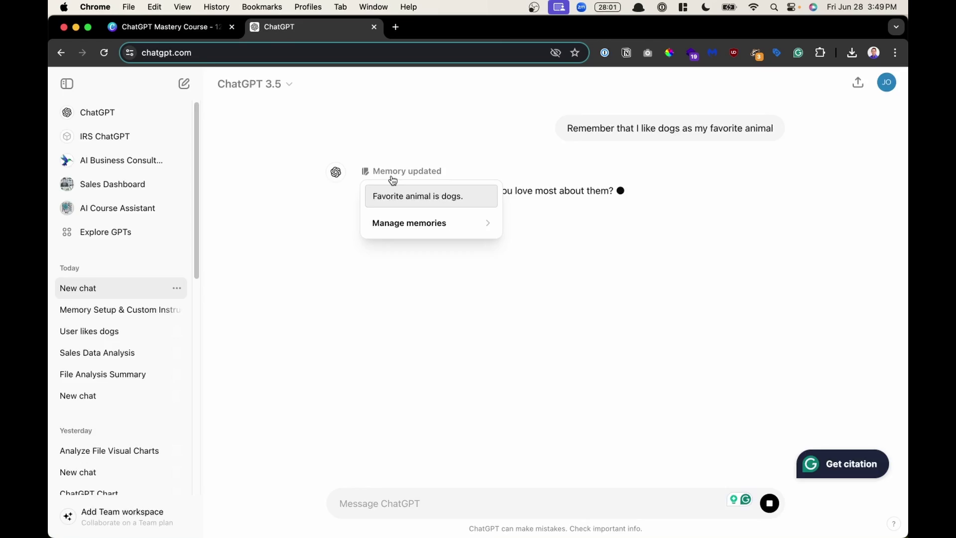
{"action": "key", "text": "super+equal"}
{"action": "key", "text": "super+equal"}
{"action": "key", "text": "super+equal"}
{"action": "key", "text": "super+equal"}
{"action": "key", "text": "super+equal"}
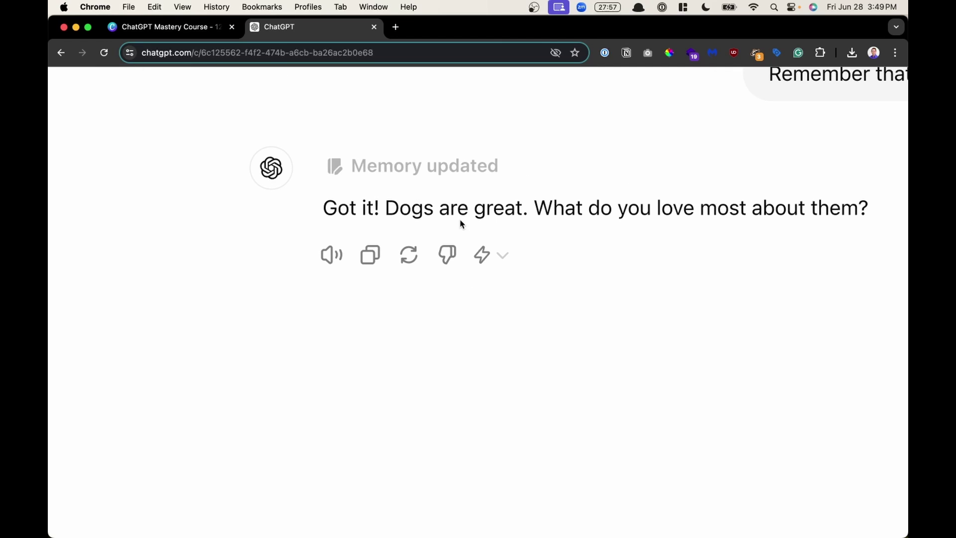
{"action": "left_click_drag", "start_coordinate": [377, 202], "coordinate": [700, 202]}
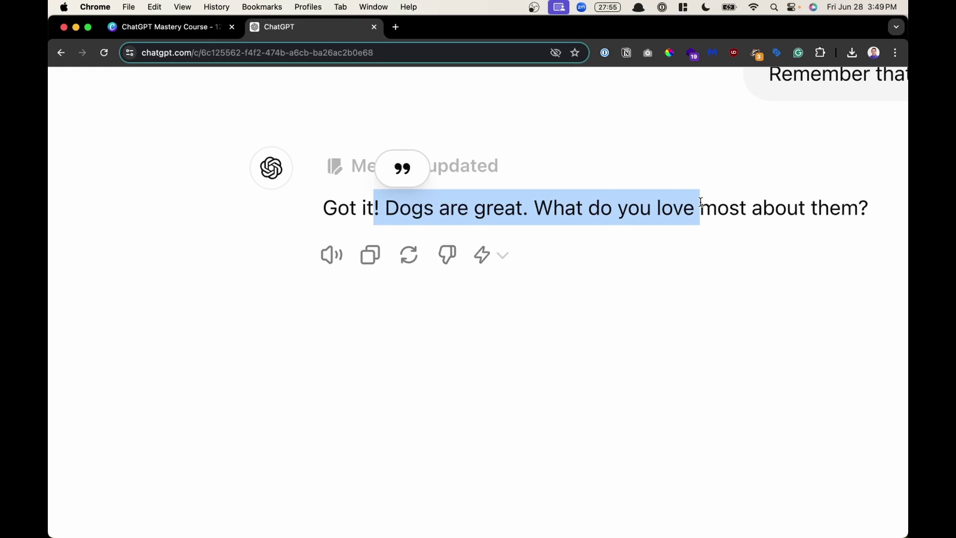
{"action": "key", "text": "super+0"}
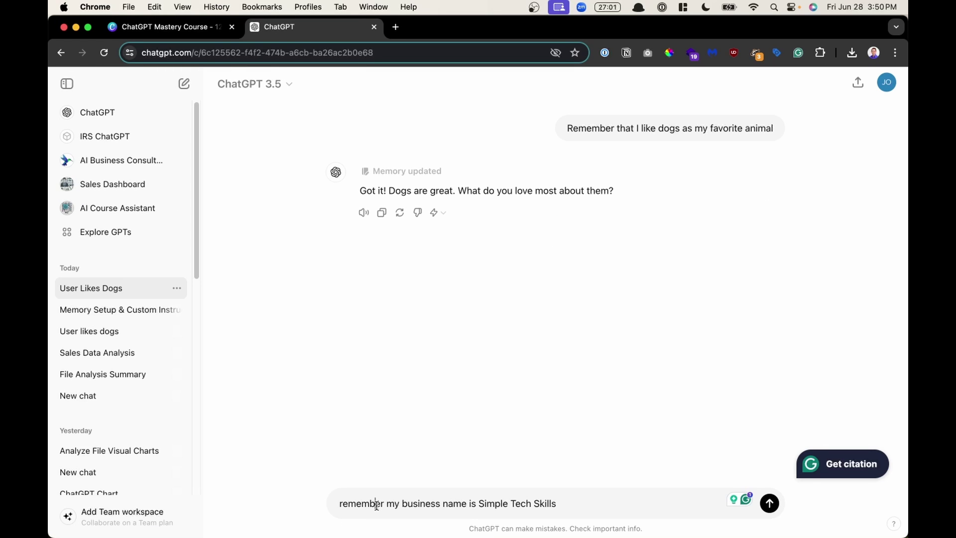
- Send 'remember my business name is Simple Tech Skills' so it is saved to memory
{"action": "left_click_drag", "start_coordinate": [384, 504], "coordinate": [321, 503]}
{"action": "left_click", "coordinate": [399, 503]}
{"action": "left_click_drag", "start_coordinate": [417, 504], "coordinate": [566, 506]}
{"action": "left_click", "coordinate": [573, 506]}
{"action": "key", "text": "Return"}
{"action": "mouse_move", "coordinate": [382, 288]}
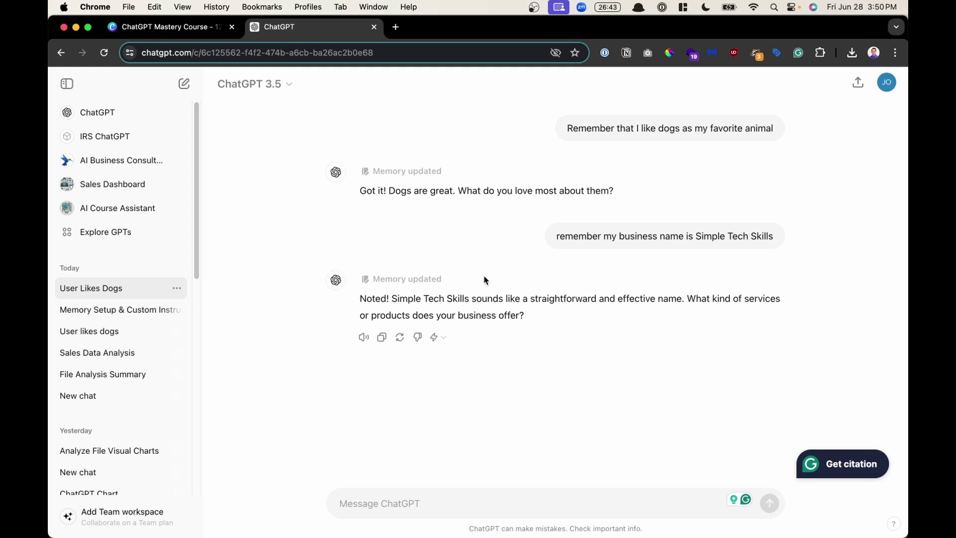
- In a new chat, ask 'what is my business name' and get Simple Tech Skills back
{"action": "left_click", "coordinate": [119, 119]}
{"action": "type", "text": "what is m"}
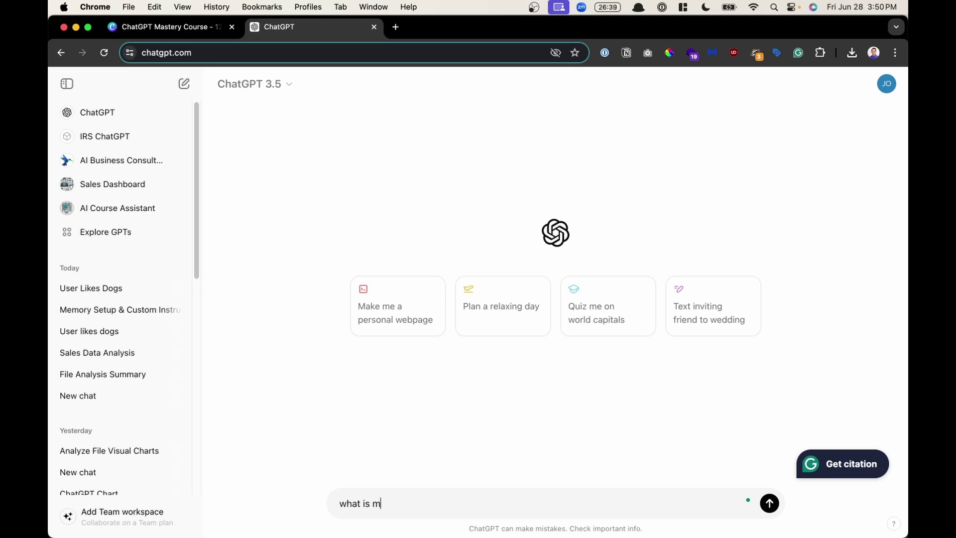
{"action": "type", "text": "y business name"}
{"action": "key", "text": "Return"}
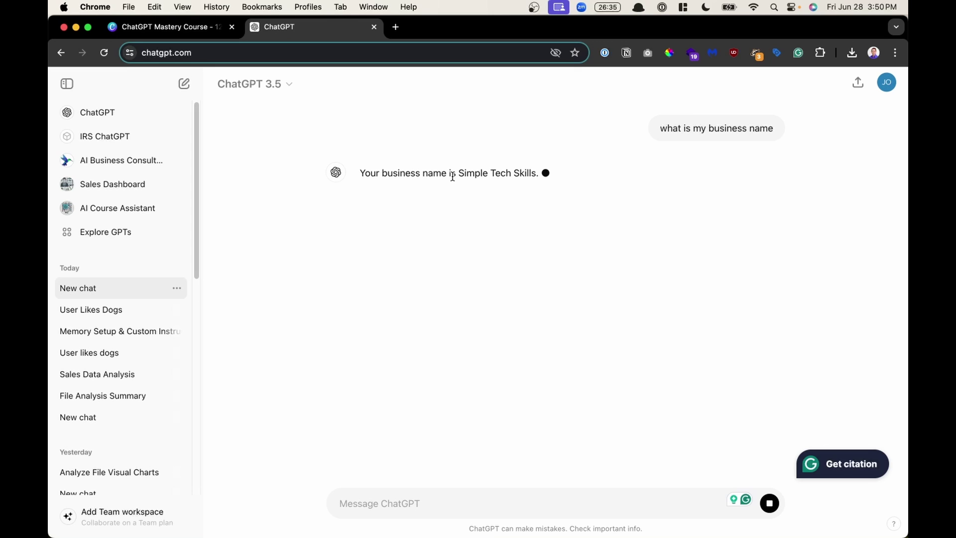
{"action": "left_click_drag", "start_coordinate": [452, 175], "coordinate": [491, 177]}
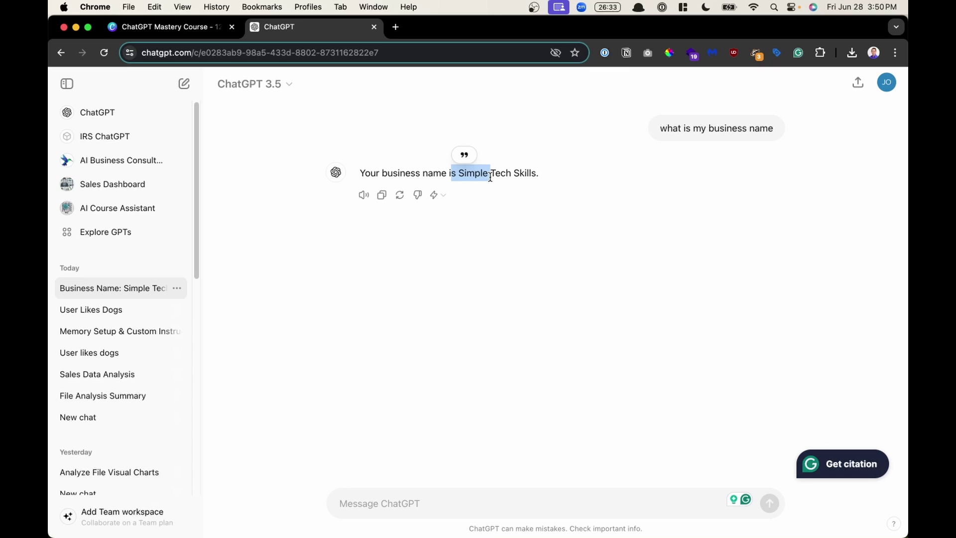
- Open the Memory manager listing 'Favorite animal is dogs.' and 'Business name is Simple Tech Skills.'
{"action": "left_click", "coordinate": [888, 91]}
{"action": "left_click", "coordinate": [819, 194]}
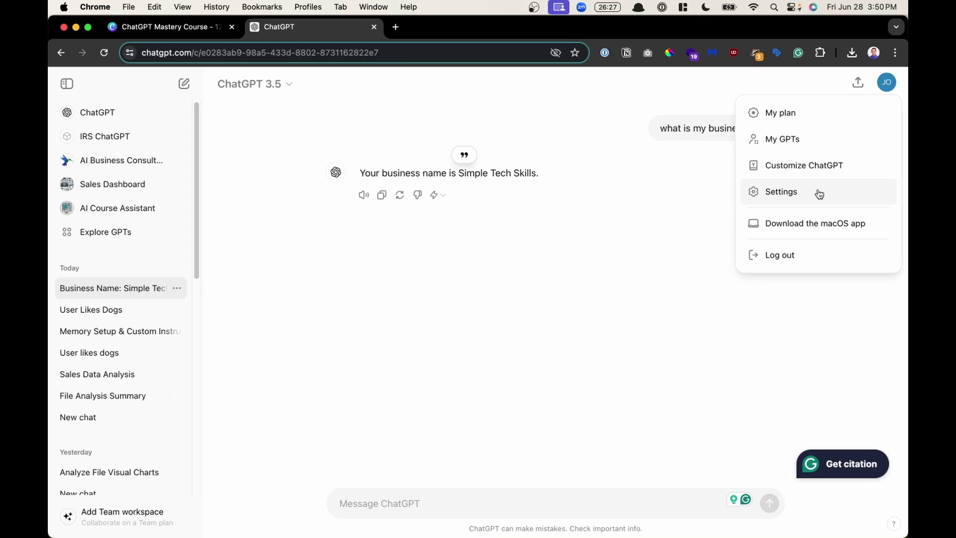
{"action": "left_click", "coordinate": [315, 263]}
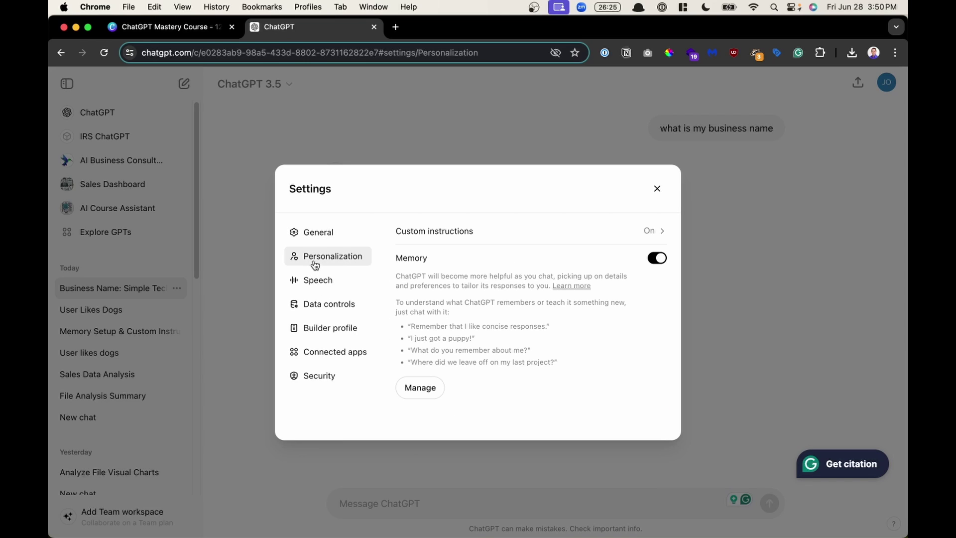
{"action": "left_click", "coordinate": [422, 390]}
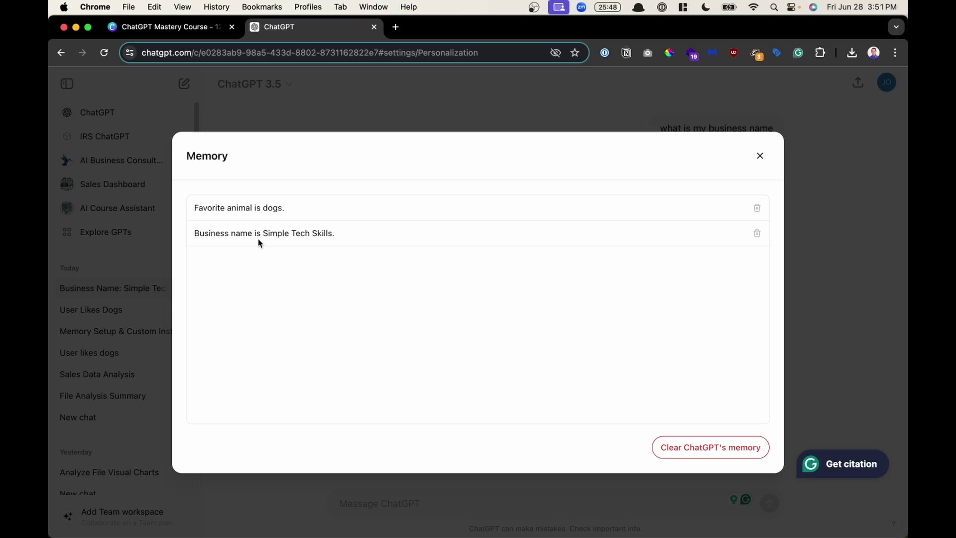
- Delete the 'Favorite animal is dogs.' memory with Forget
{"action": "left_click", "coordinate": [710, 451]}
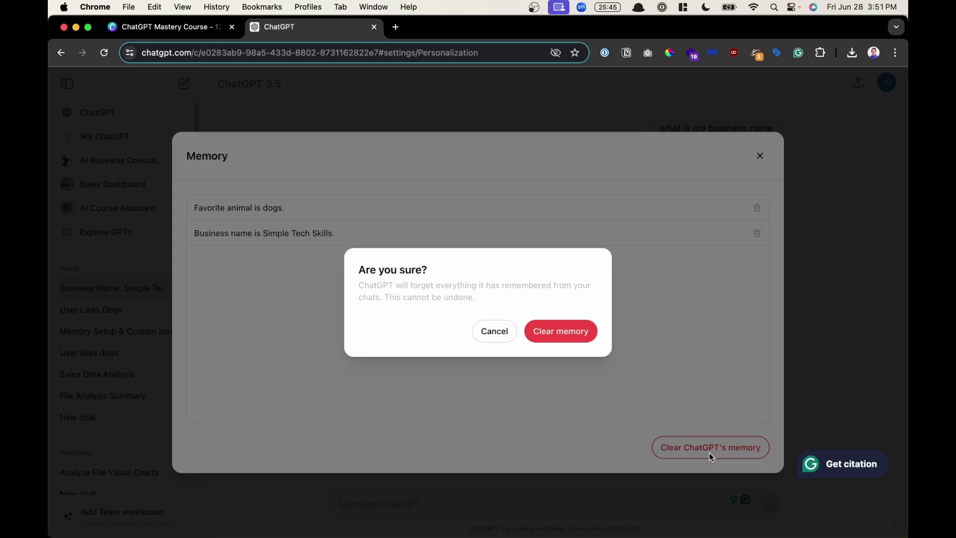
{"action": "left_click", "coordinate": [493, 332]}
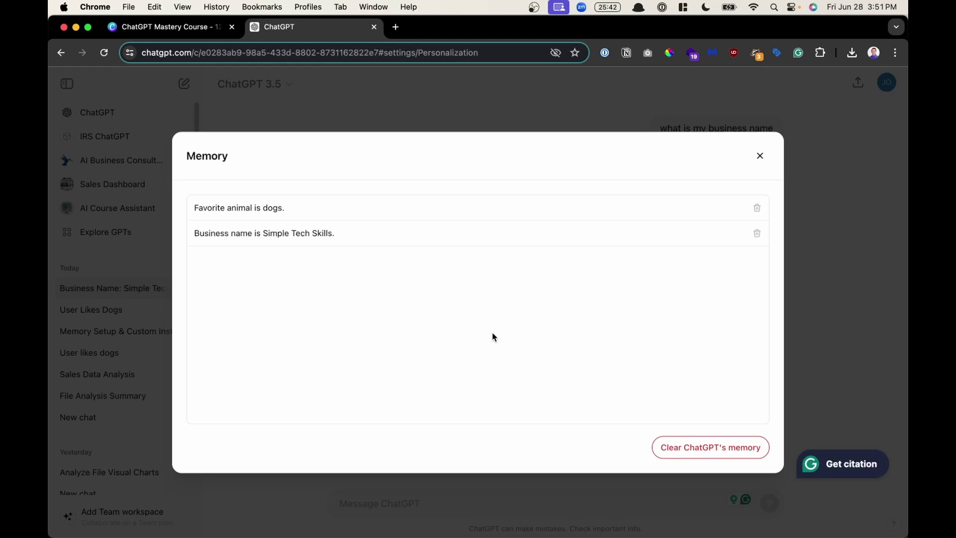
{"action": "left_click", "coordinate": [755, 208]}
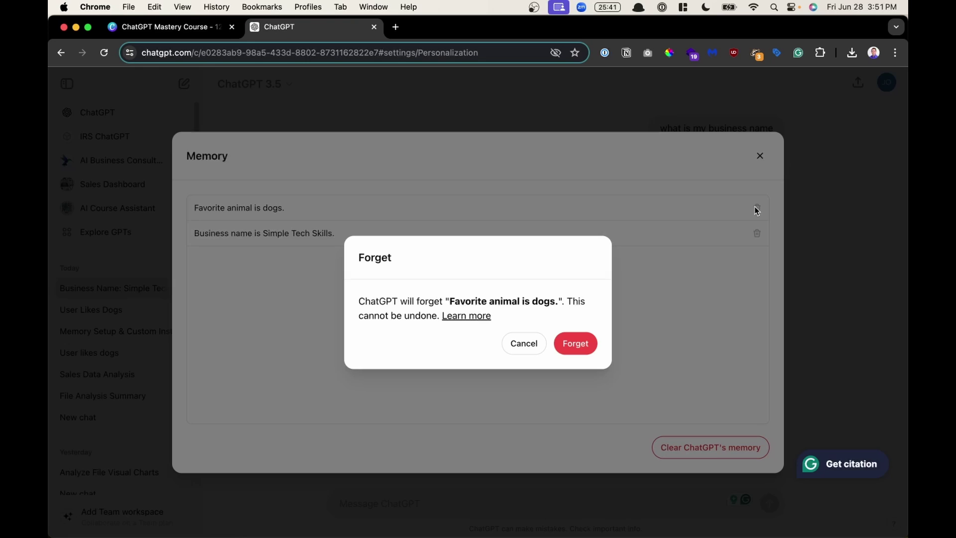
{"action": "left_click", "coordinate": [571, 348]}
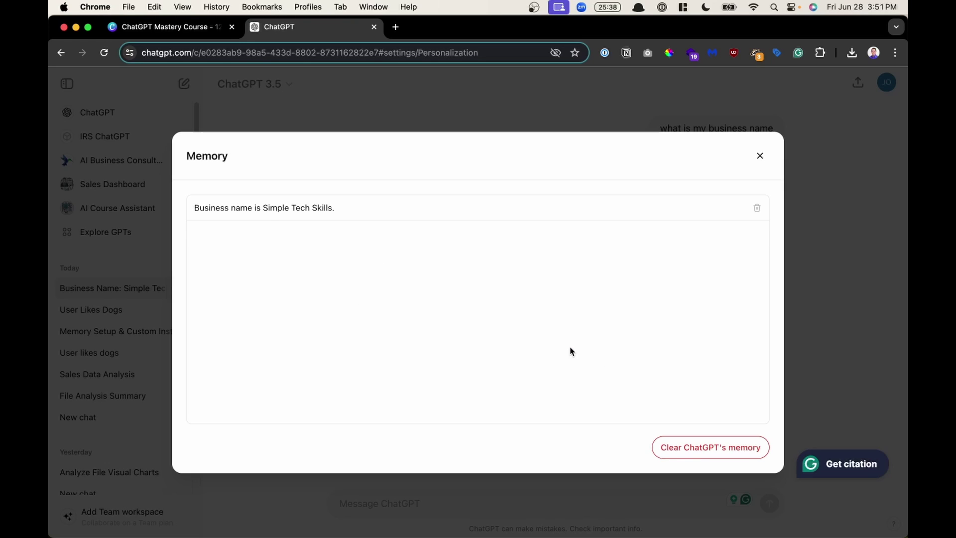
- Clear all remaining ChatGPT memory and close the Memory and Settings dialogs
{"action": "left_click", "coordinate": [699, 444]}
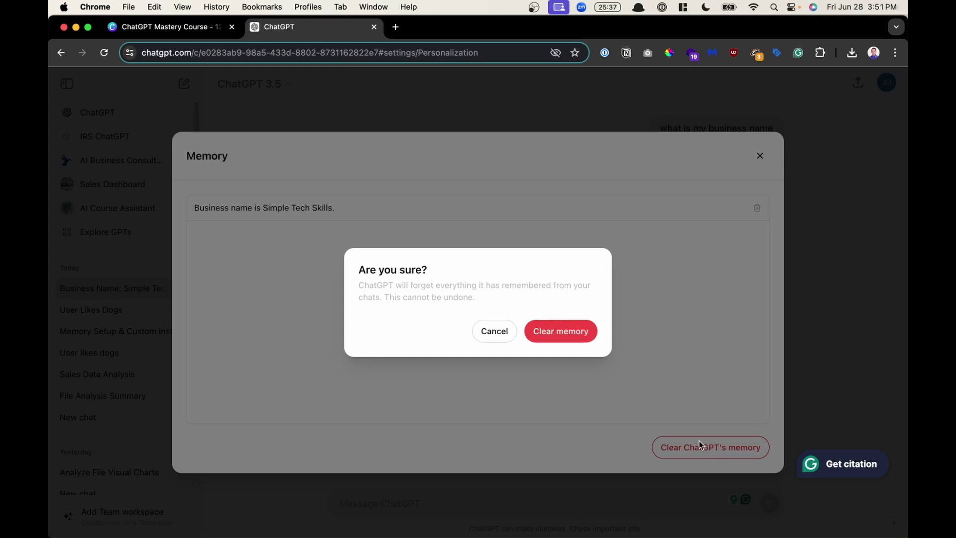
{"action": "left_click", "coordinate": [554, 326]}
{"action": "left_click", "coordinate": [758, 156]}
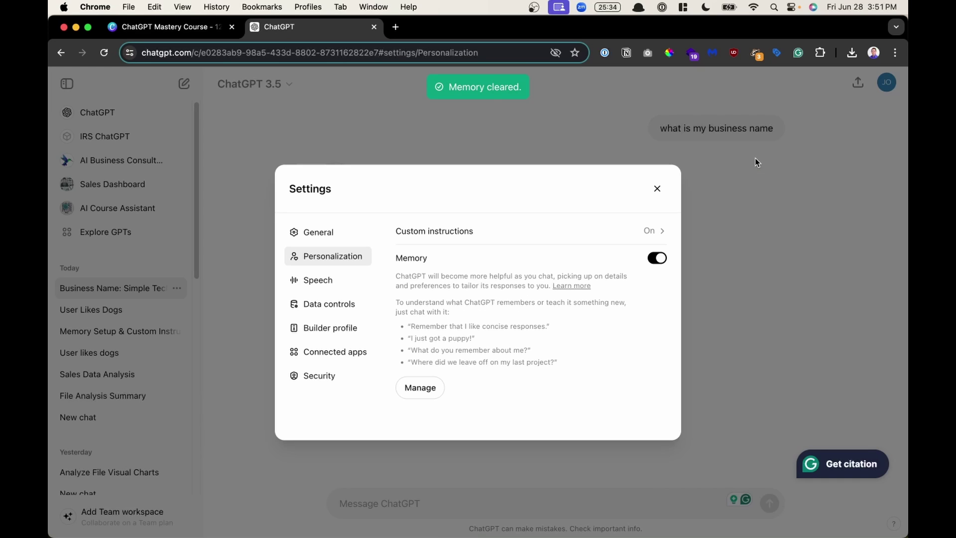
{"action": "left_click", "coordinate": [746, 157]}
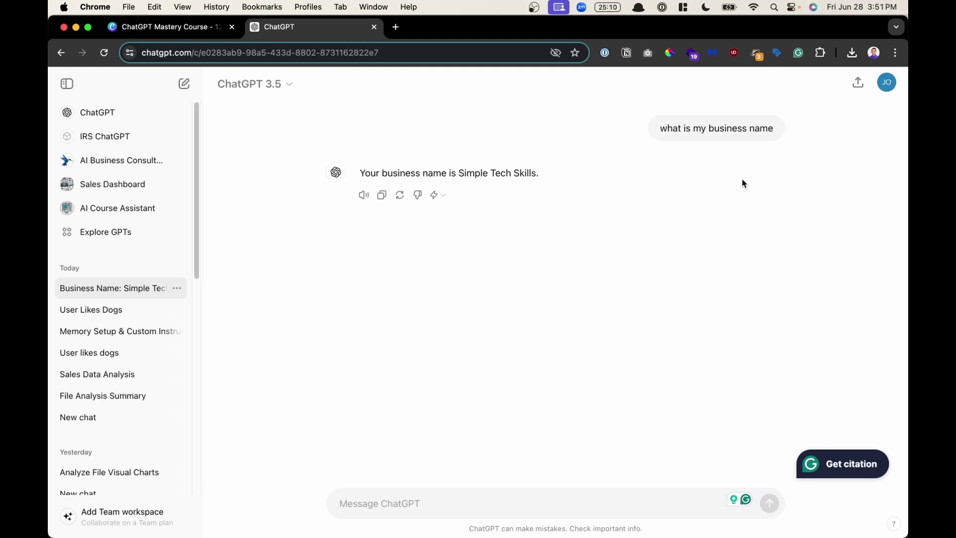
- Paste the small online clothing store background into the first Custom Instructions box
{"action": "left_click", "coordinate": [889, 89]}
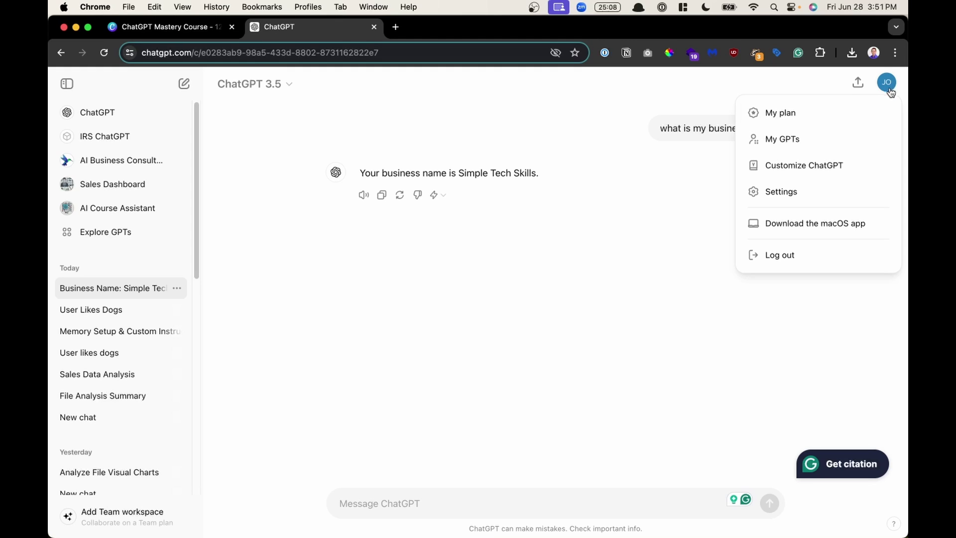
{"action": "left_click", "coordinate": [813, 175]}
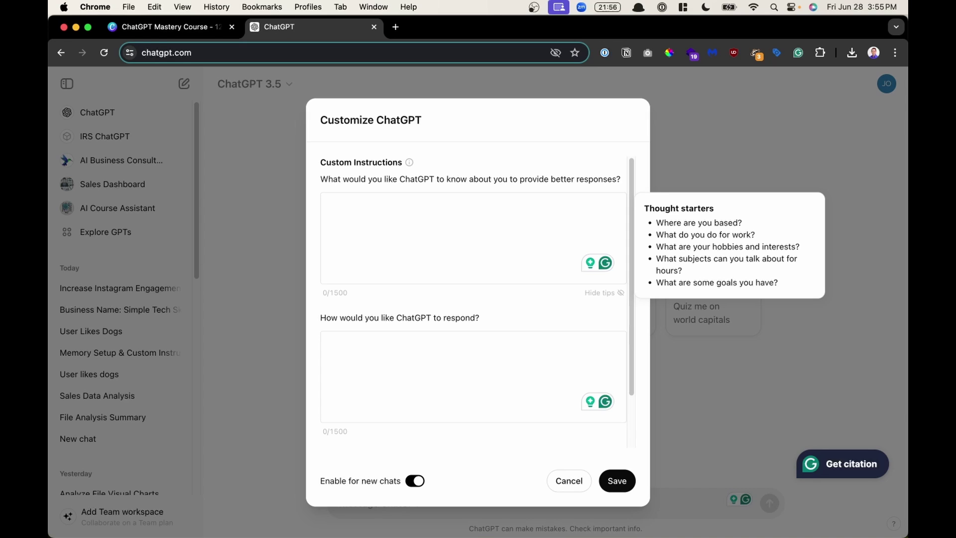
{"action": "type", "text": "I own a small online clothing store. Provide marketing strategies that cater to a younger audience."}
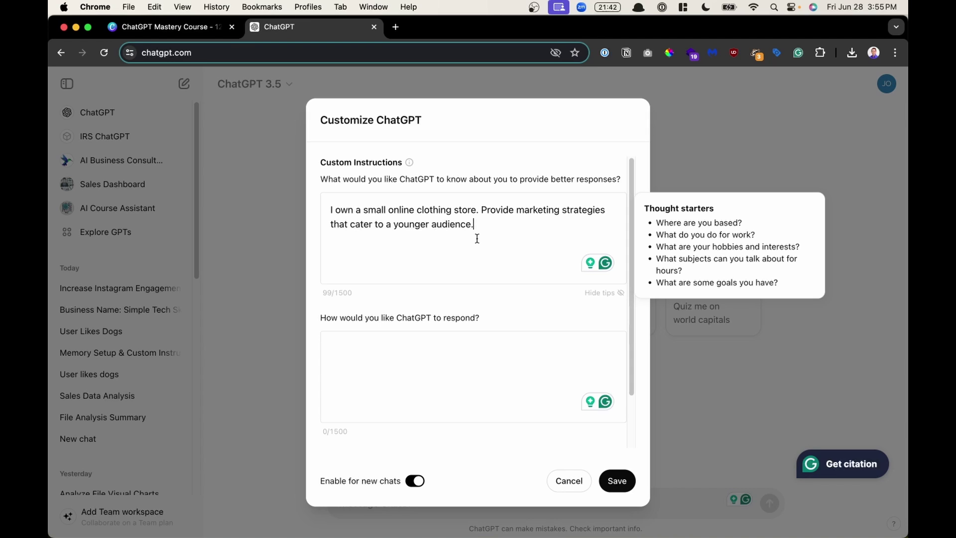
- Paste the casual, 5-year-old-friendly response style, accept the grammar fixes, and save
{"action": "left_click", "coordinate": [397, 395]}
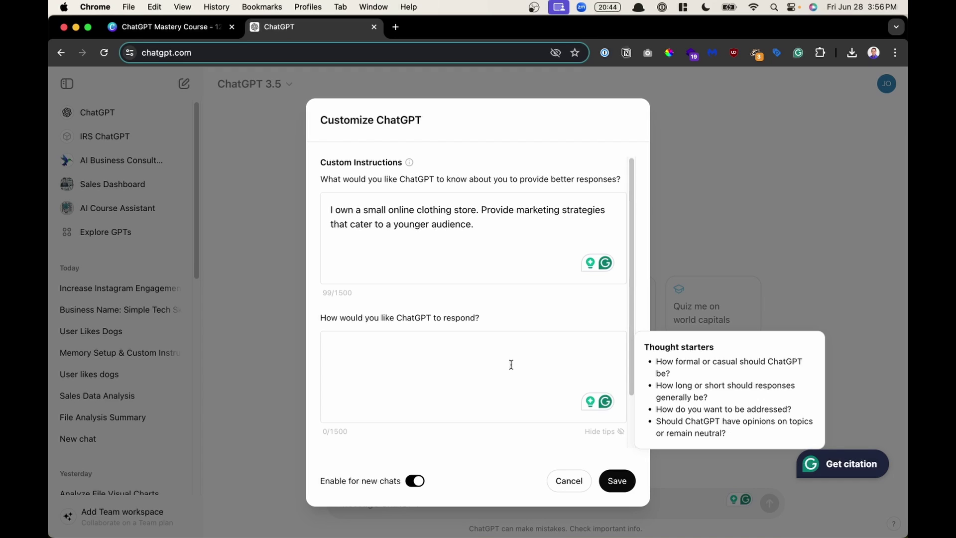
{"action": "type", "text": "Casual, easy to understand for a 5 year old, and providing helpful examples. but be clear and to the point"}
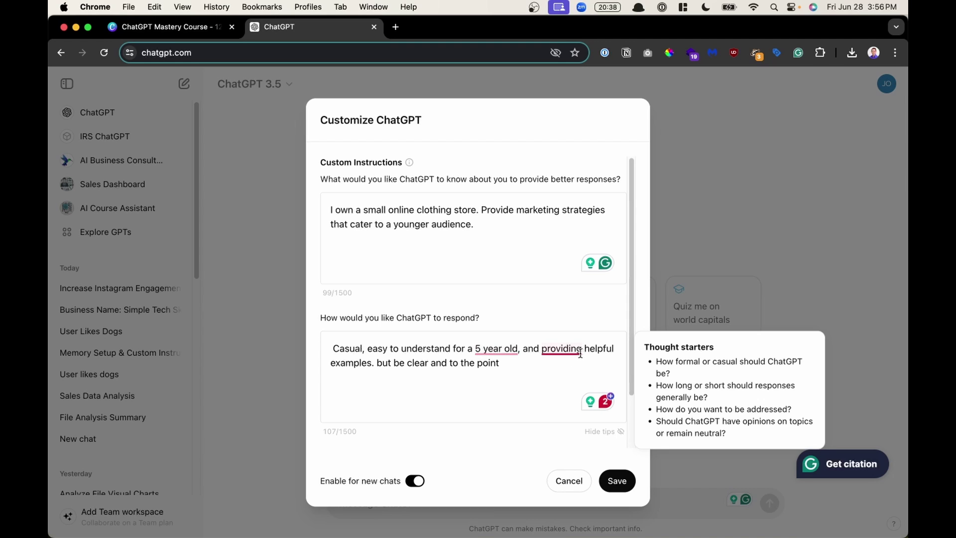
{"action": "mouse_move", "coordinate": [569, 348]}
{"action": "left_click", "coordinate": [565, 376]}
{"action": "mouse_move", "coordinate": [508, 351]}
{"action": "left_click", "coordinate": [525, 384]}
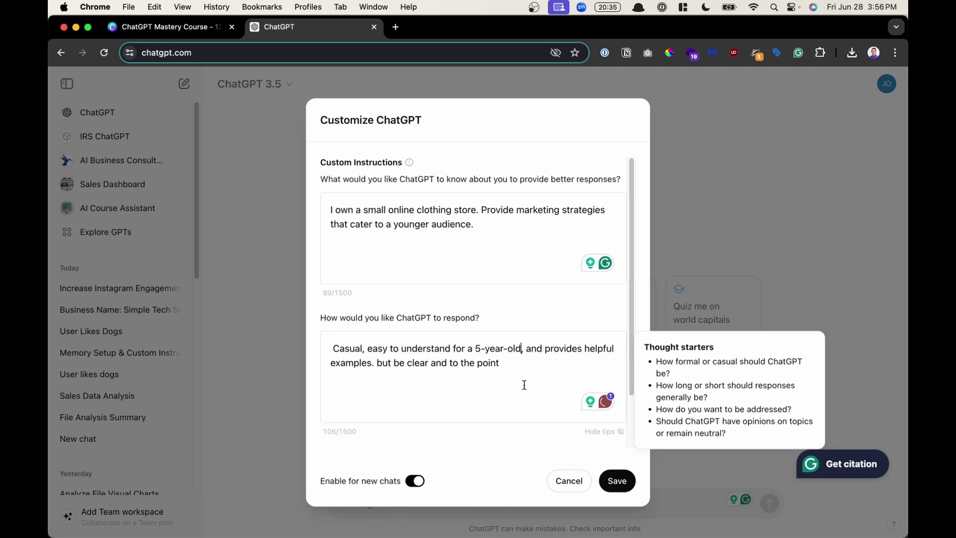
{"action": "left_click", "coordinate": [616, 481]}
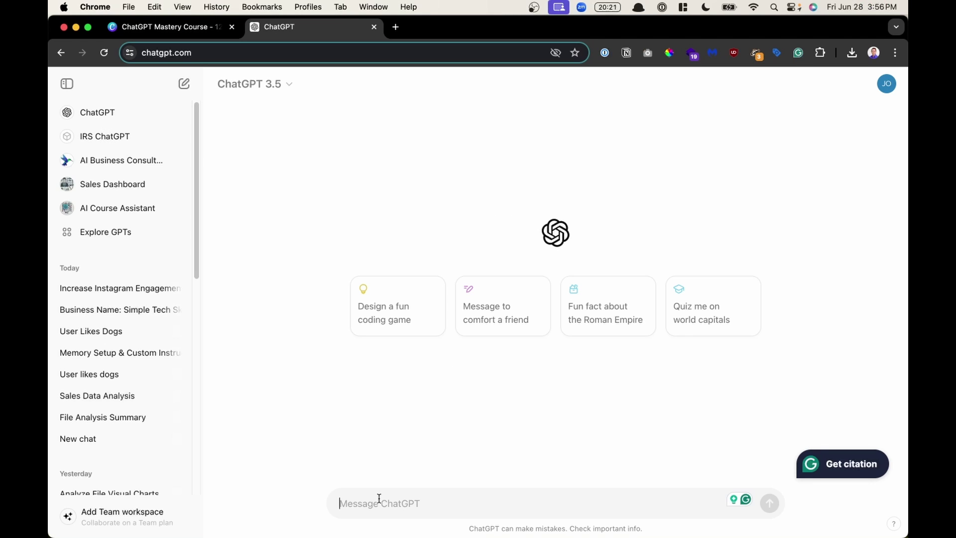
- Ask 'How can I increase engagement on my Instagram account?' and read the tailored reply
{"action": "type", "text": "How can I increase engagement on my Instagram account?"}
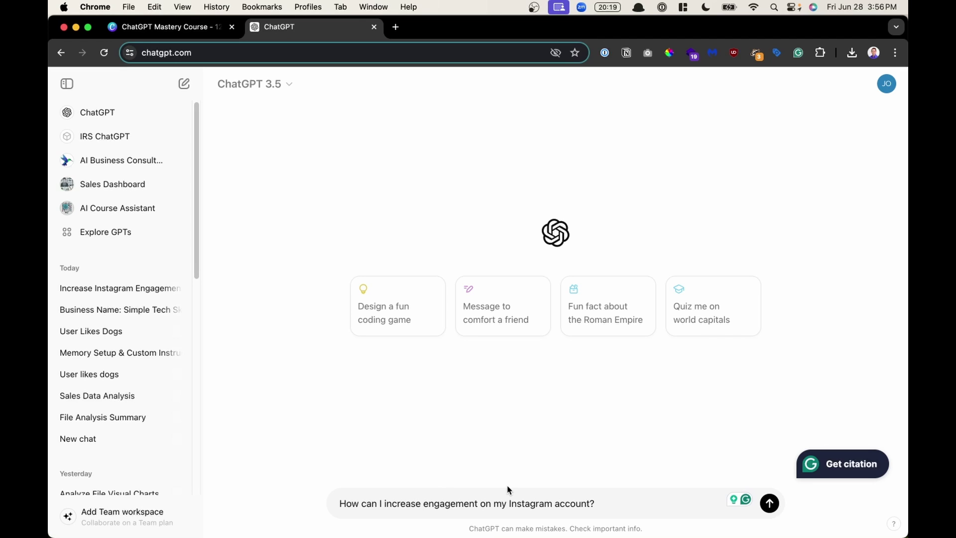
{"action": "key", "text": "Return"}
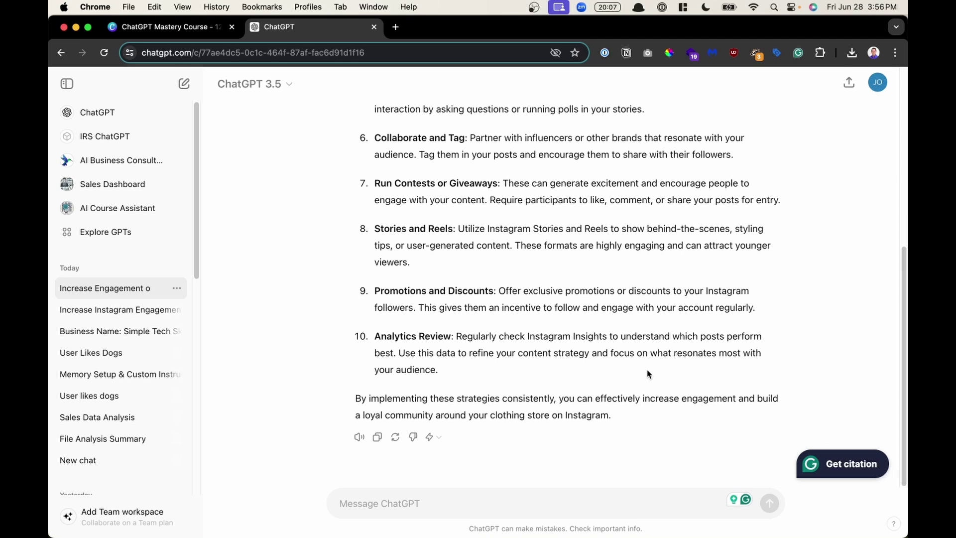
{"action": "scroll", "coordinate": [548, 343], "scroll_direction": "up", "scroll_amount": 10}
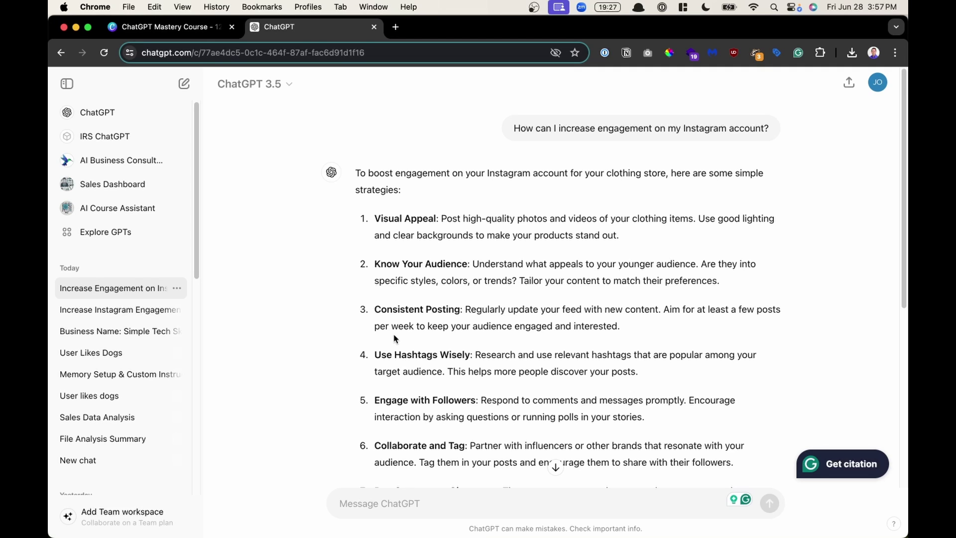
{"action": "left_click", "coordinate": [877, 89]}
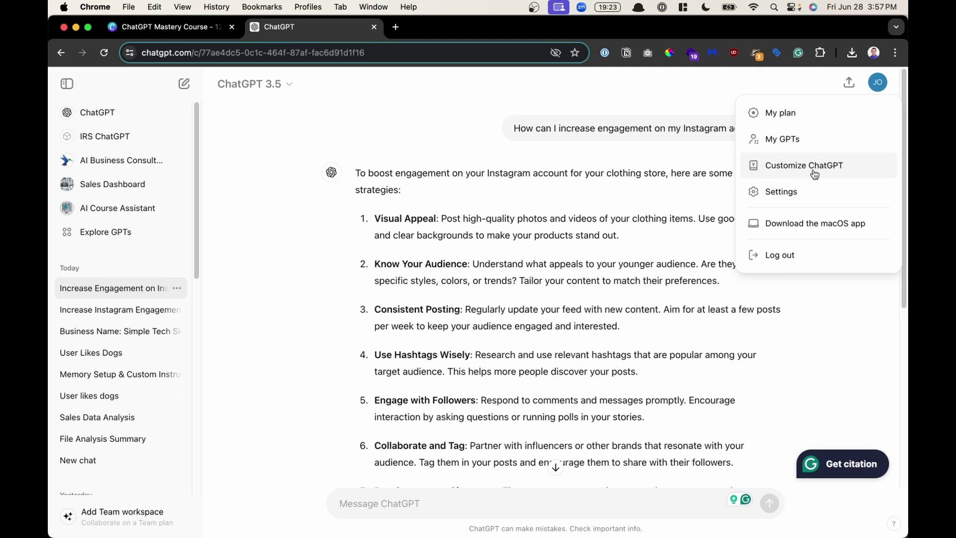
{"action": "left_click", "coordinate": [641, 246]}
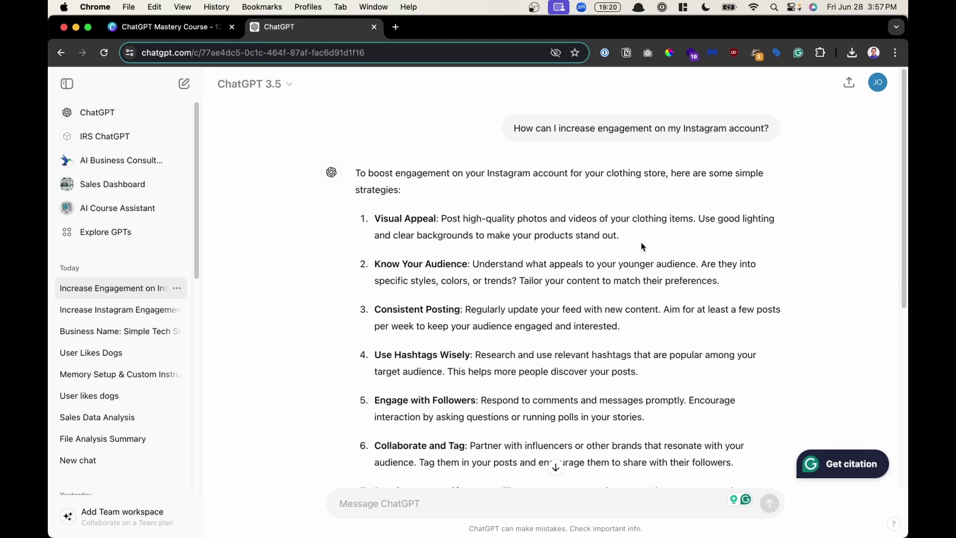
{"action": "left_click", "coordinate": [435, 512]}
- Open the ChatGPT account menu
{"action": "left_click", "coordinate": [878, 82]}
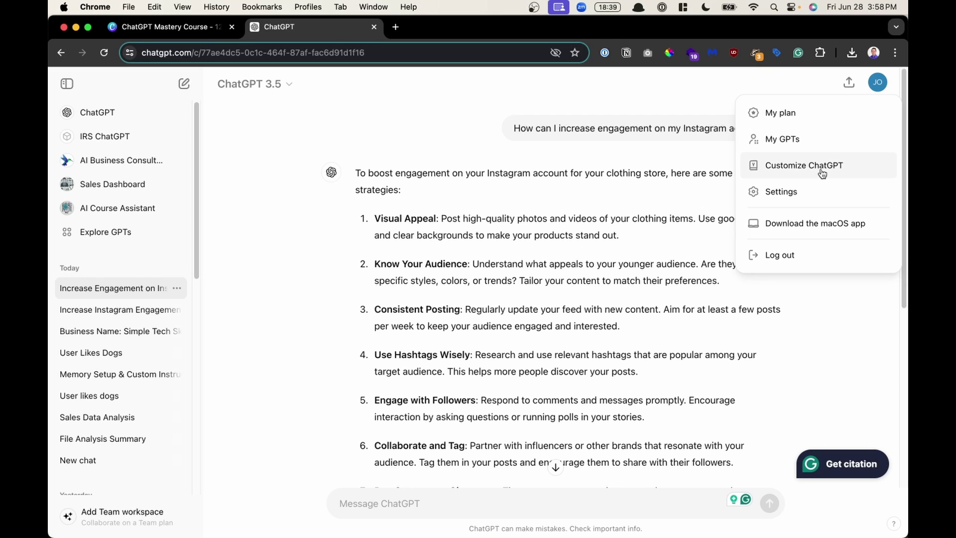